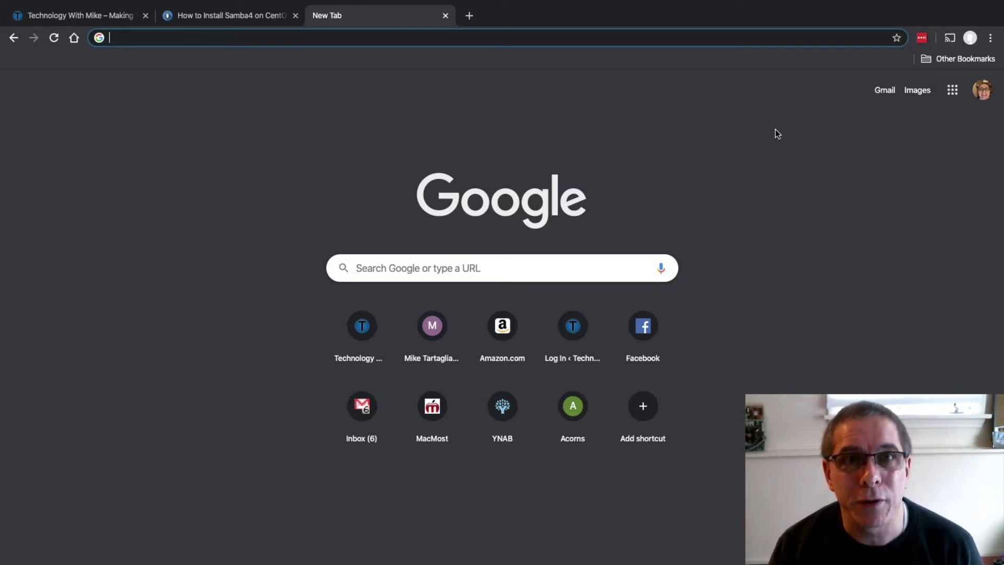
Pin the Technology With Mike tab, switch to the blank tab, and return to the pinned tab
click(95, 17)
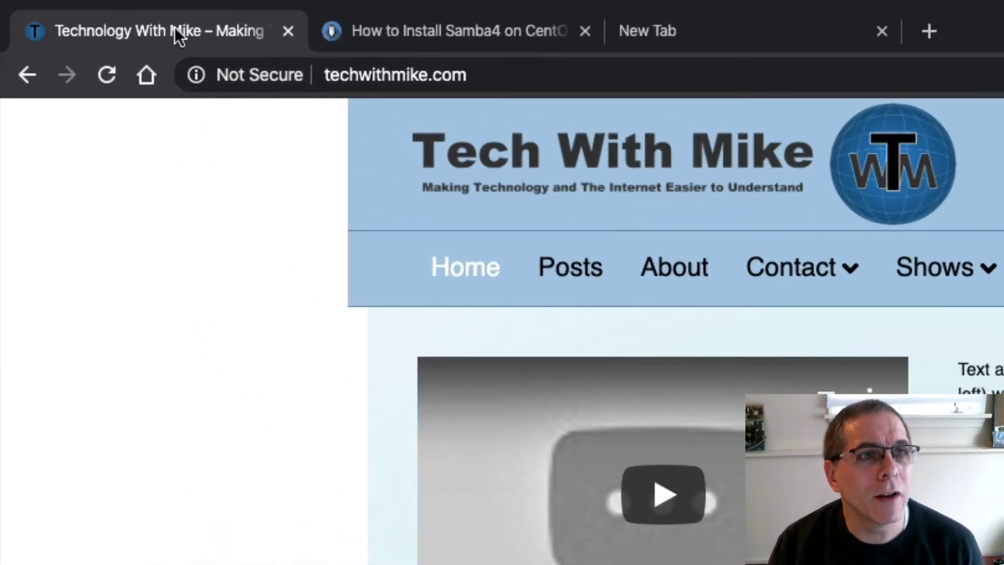
right_click(159, 30)
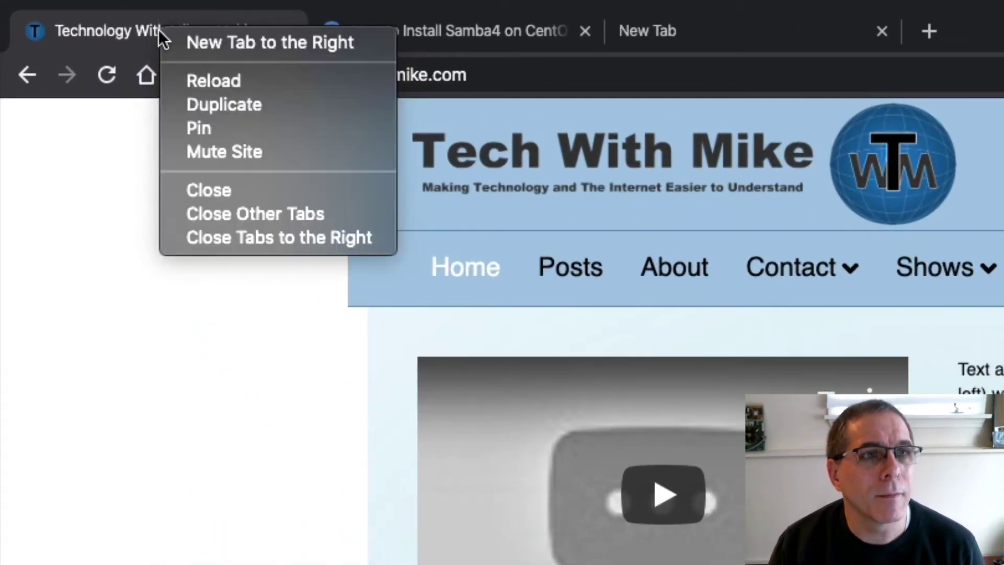
click(224, 128)
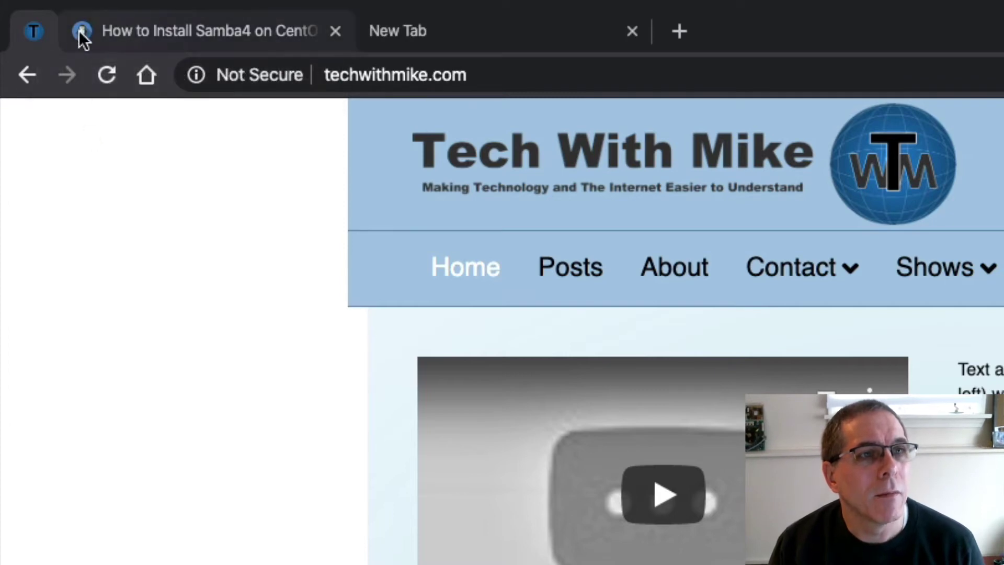
click(475, 26)
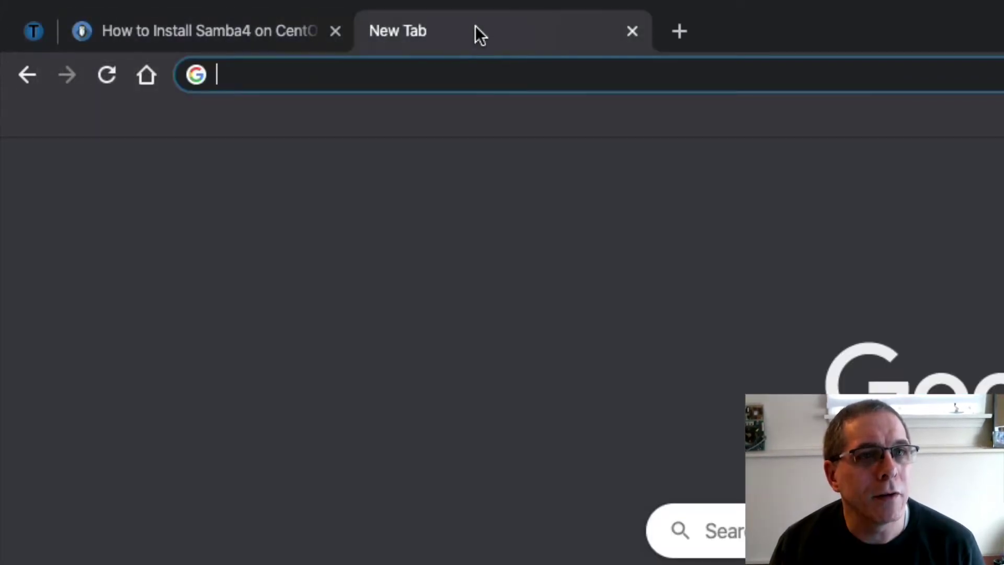
click(35, 32)
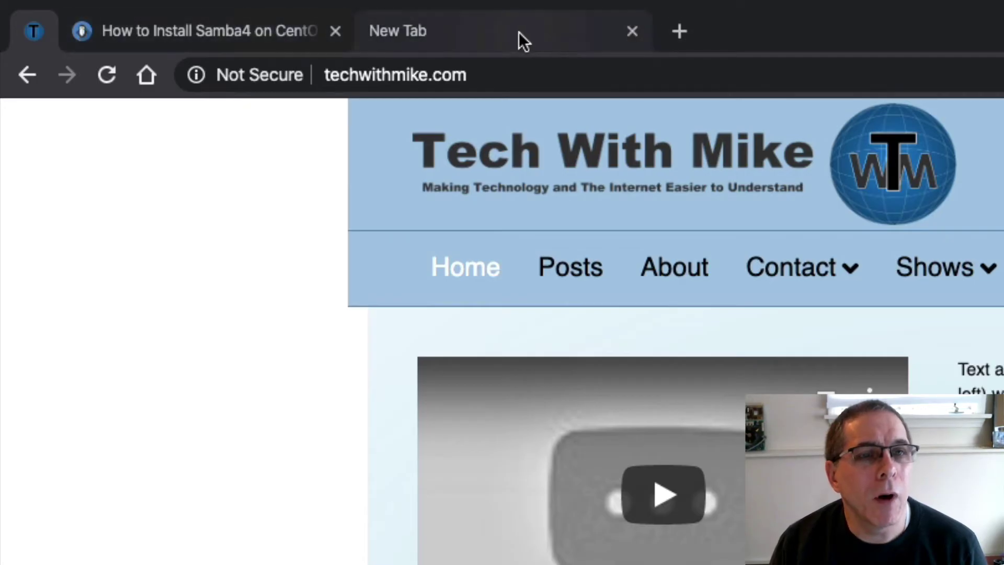
Pin the blank new tab and the Samba4 installation article tab
click(540, 29)
right_click(550, 31)
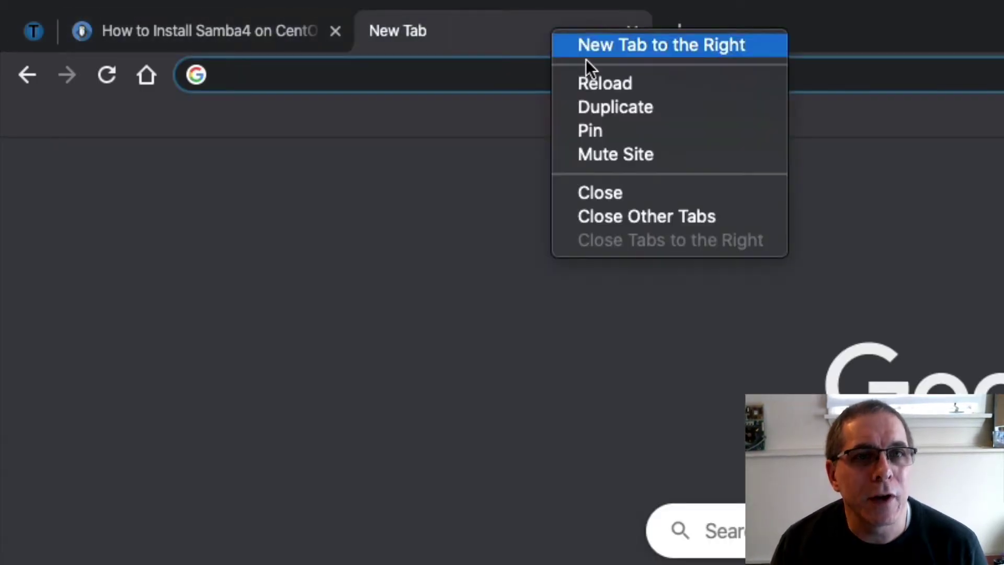
click(626, 130)
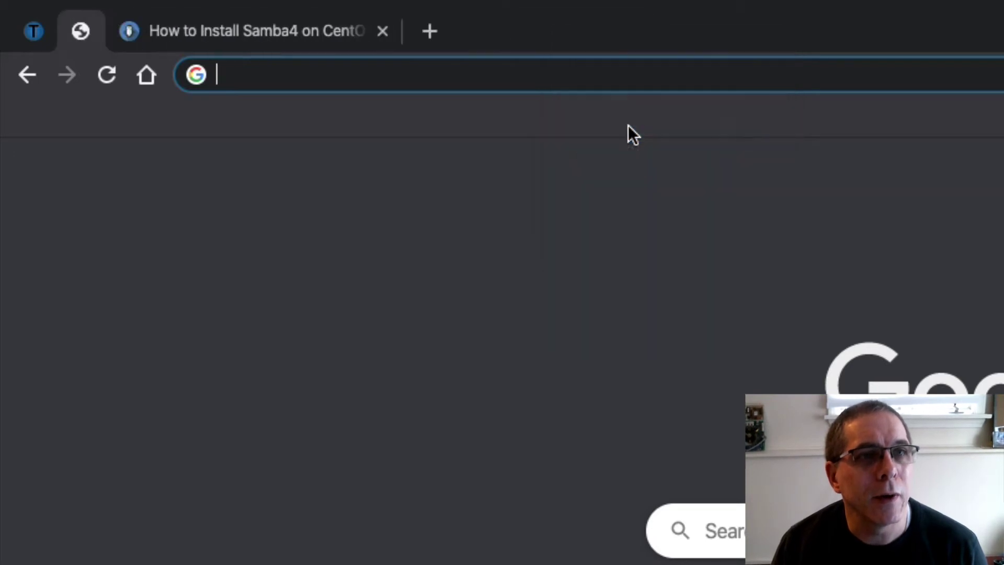
click(343, 33)
right_click(343, 33)
click(420, 132)
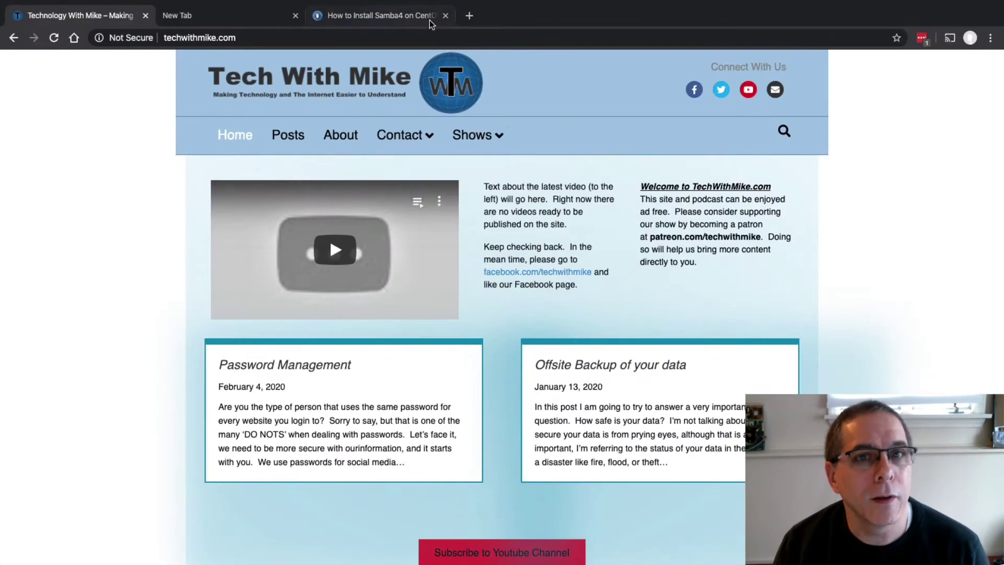
Open five additional blank tabs after the Samba4 article tab
click(472, 17)
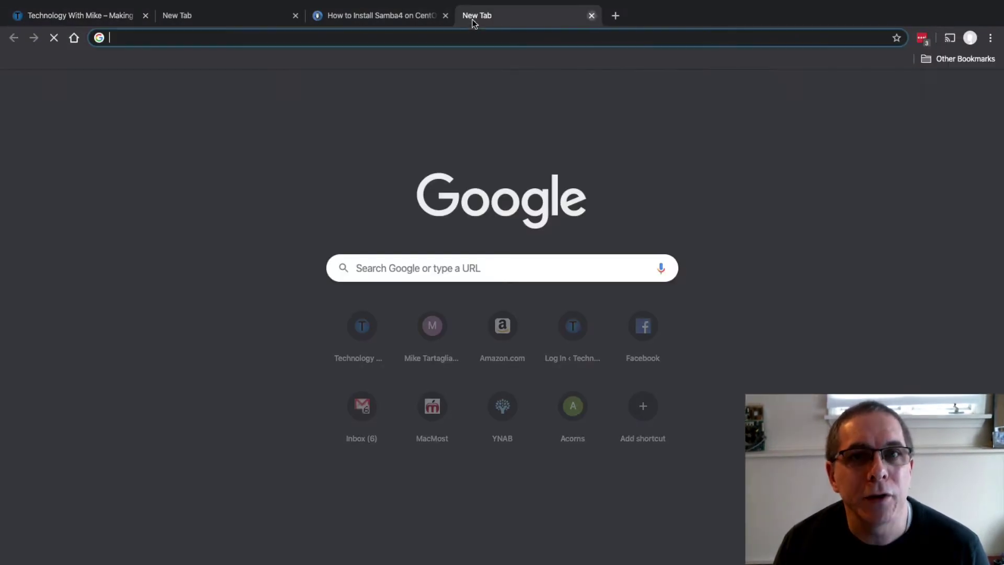
click(617, 17)
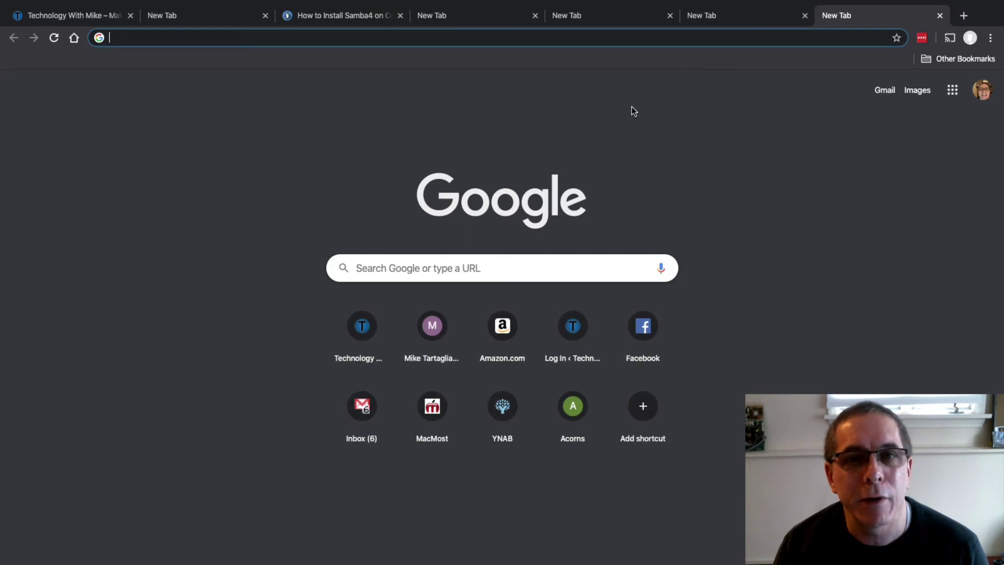
click(965, 16)
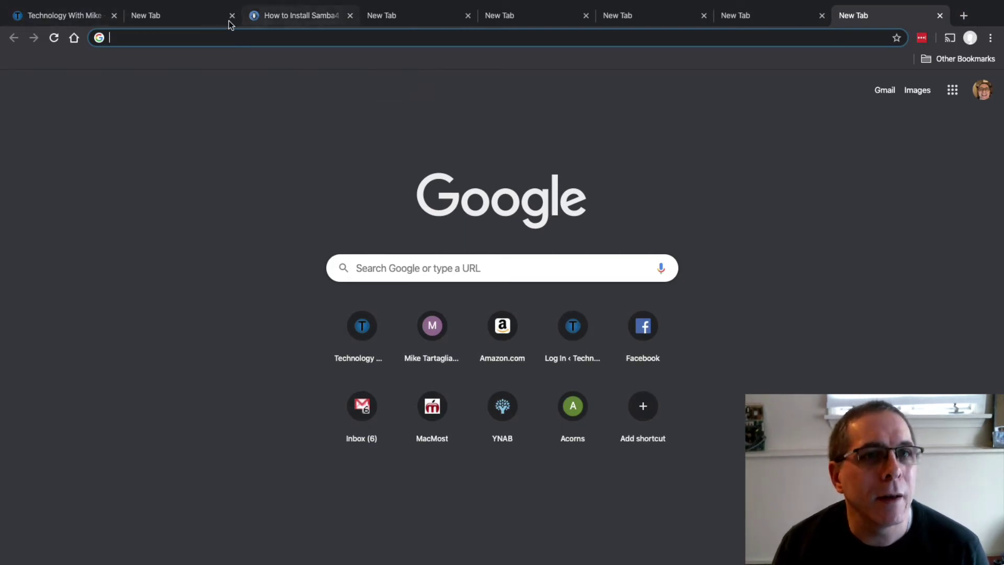
Move the blank tab from before to after the Samba4 article, and close all tabs to the right of the article
drag(199, 19, 328, 21)
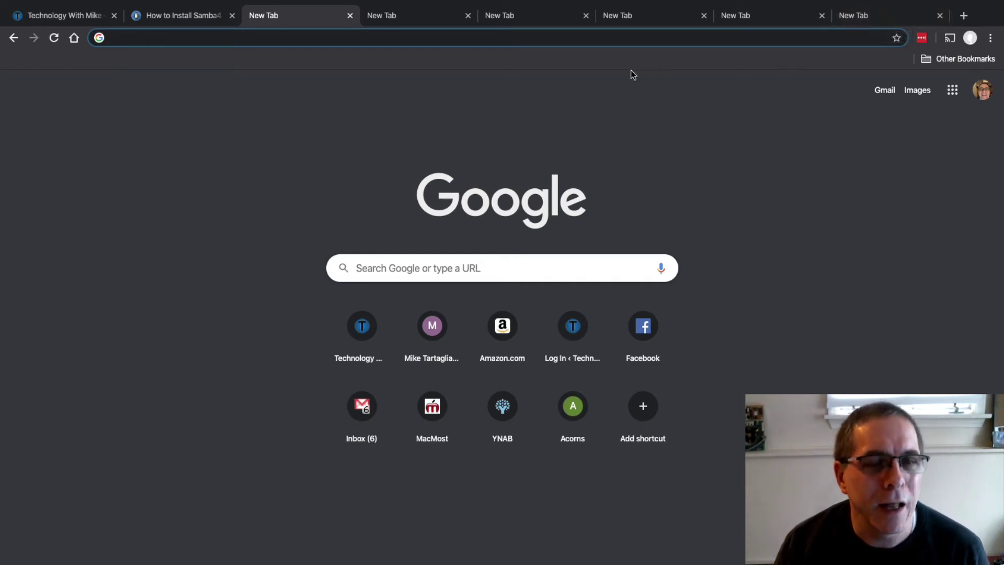
right_click(189, 17)
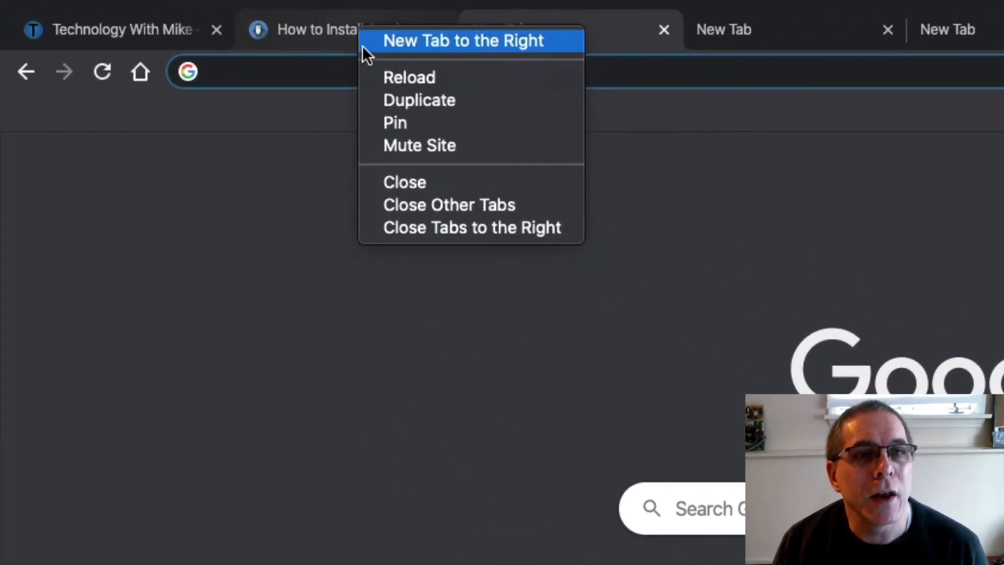
click(507, 231)
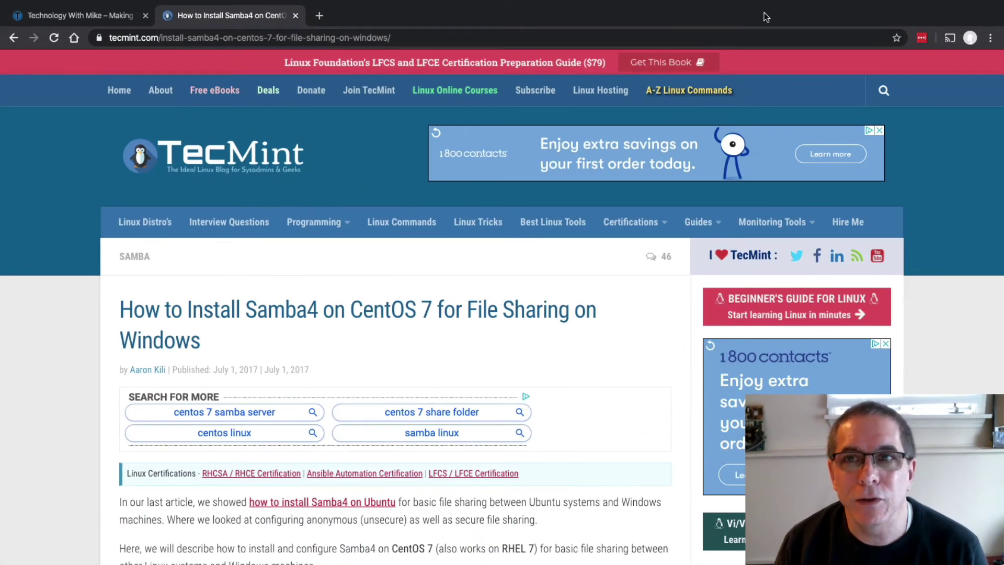
Switch to the Technology With Mike tab and open five blank tabs after the Samba4 article
click(102, 17)
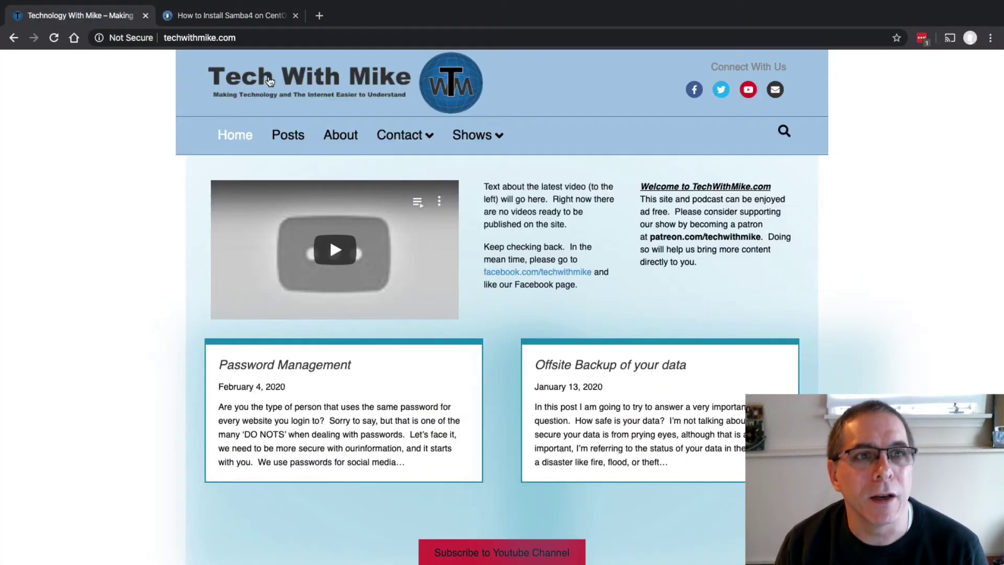
click(319, 16)
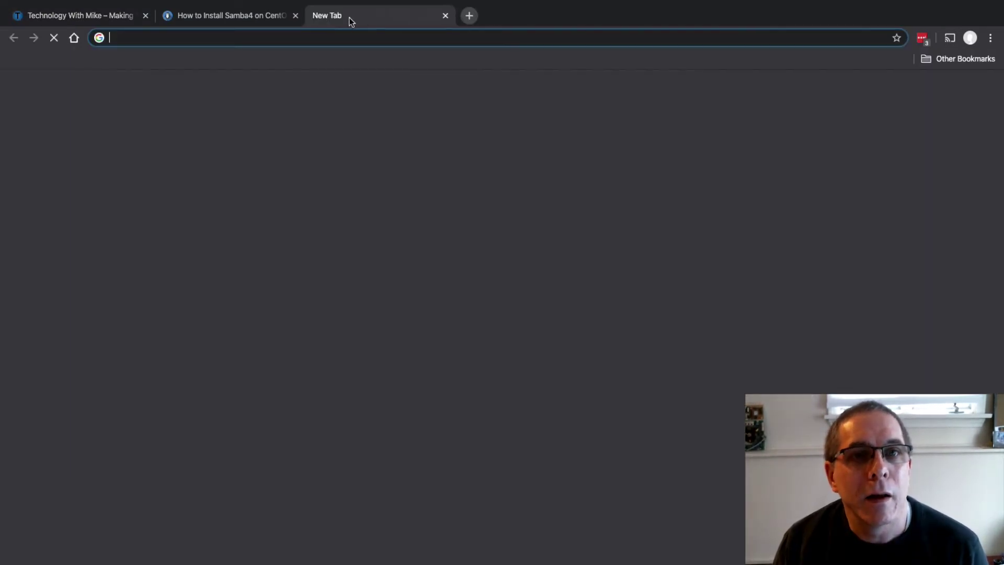
key(ctrl+t)
key(ctrl+t)
key(ctrl+t)
key(ctrl+t)
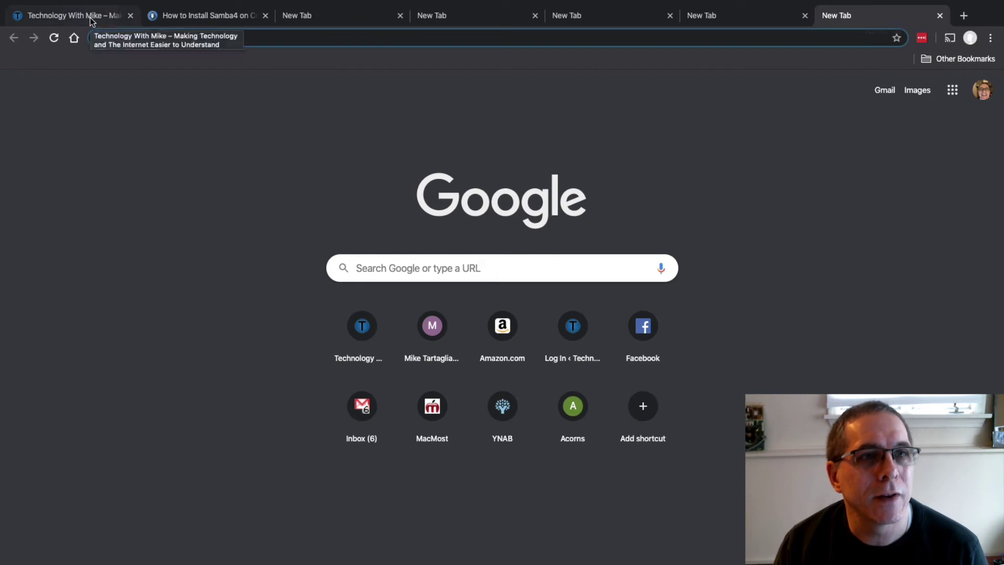
Move the Technology With Mike tab to the third position and close all other tabs
drag(79, 16, 345, 16)
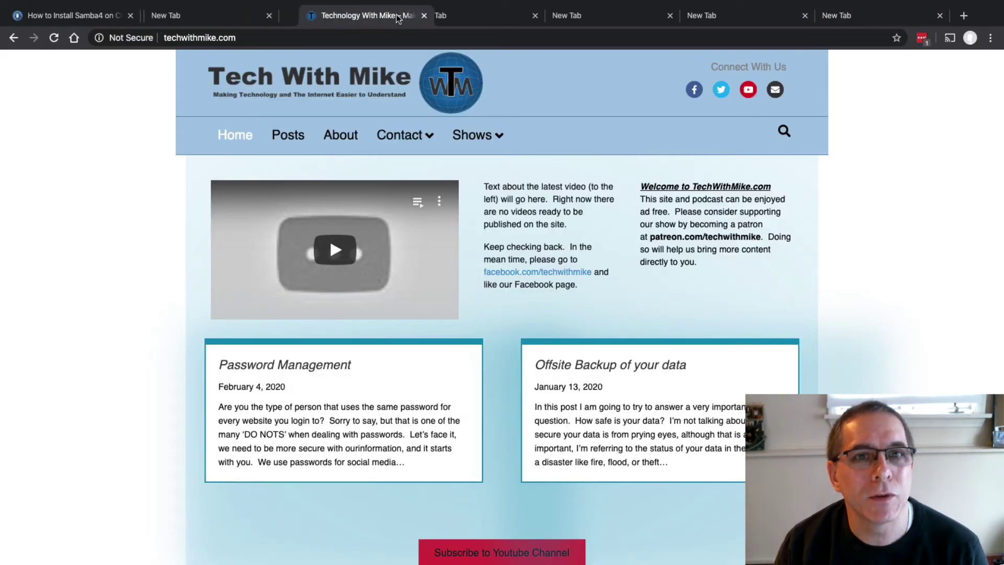
right_click(346, 18)
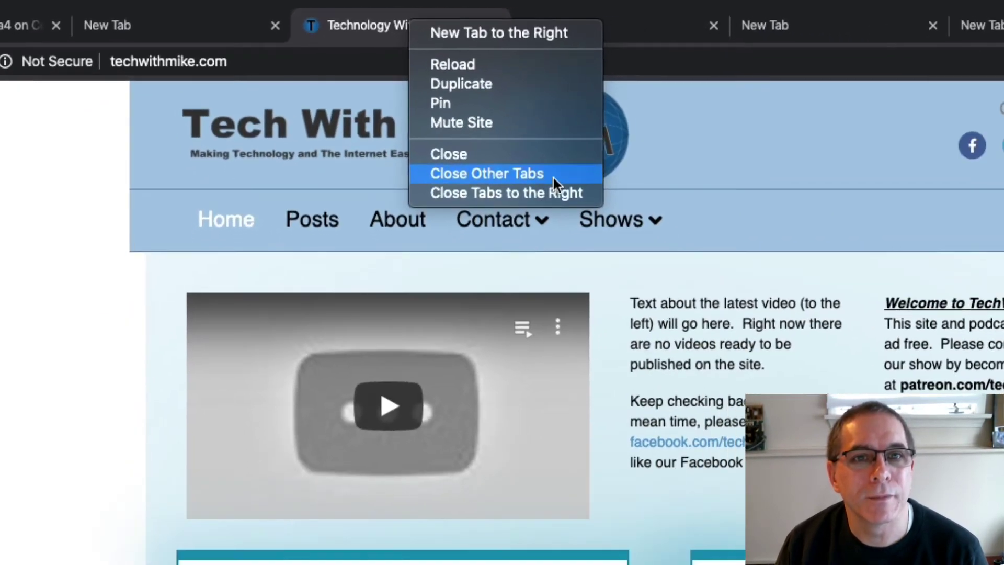
click(644, 229)
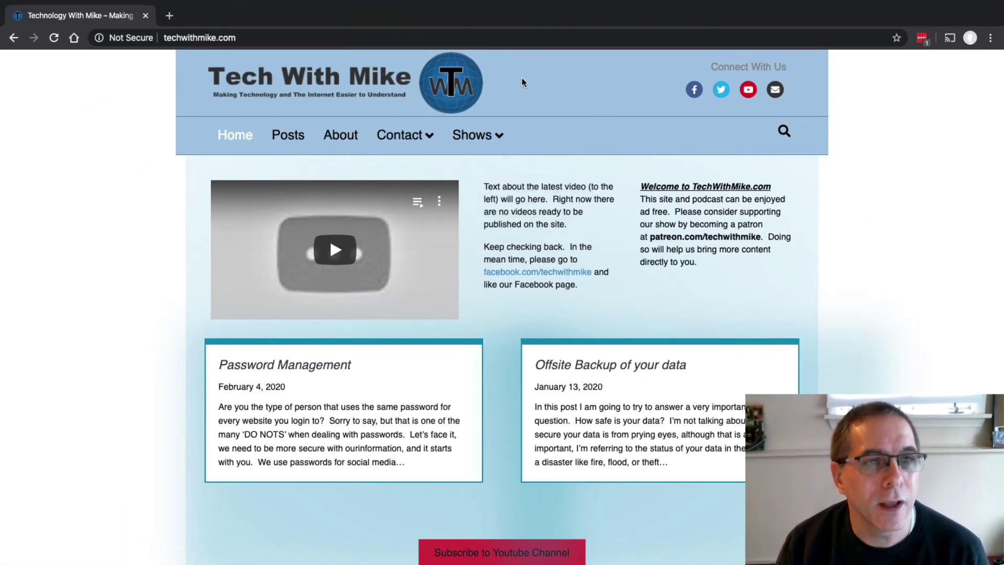
Open two blank tabs beside the Technology With Mike tab and close both of them
click(169, 16)
click(291, 15)
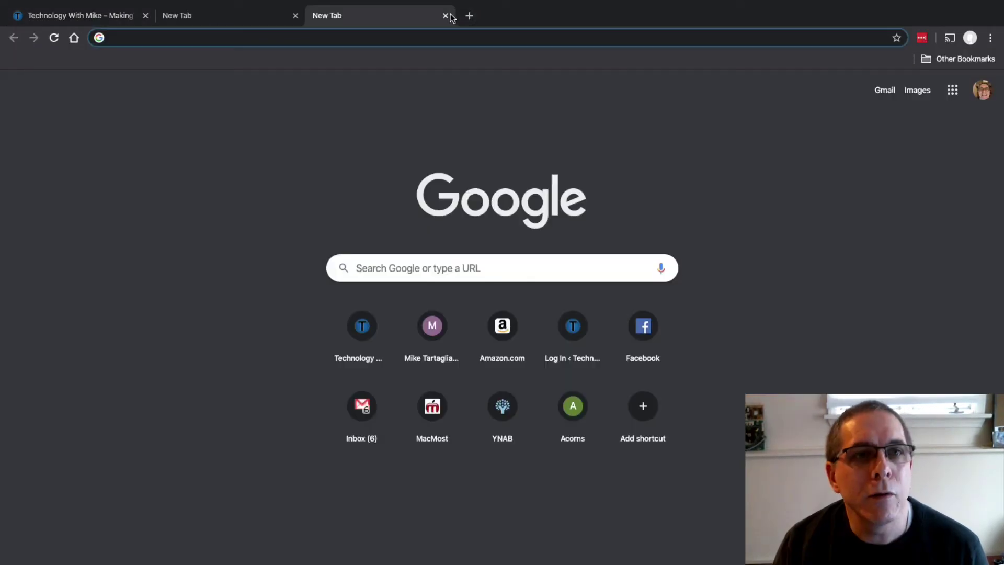
key(super+w)
click(291, 16)
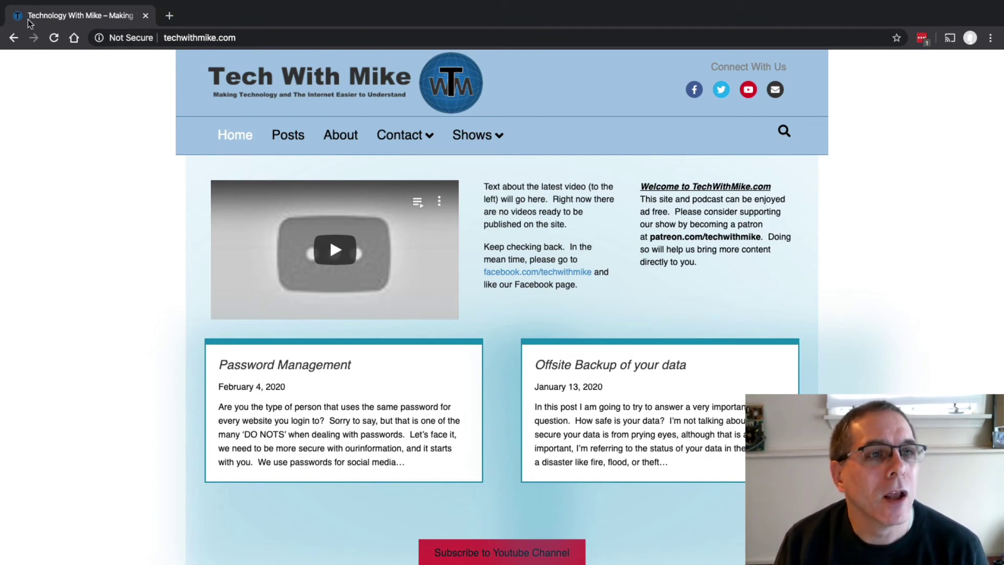
Duplicate the Technology With Mike tab
right_click(83, 16)
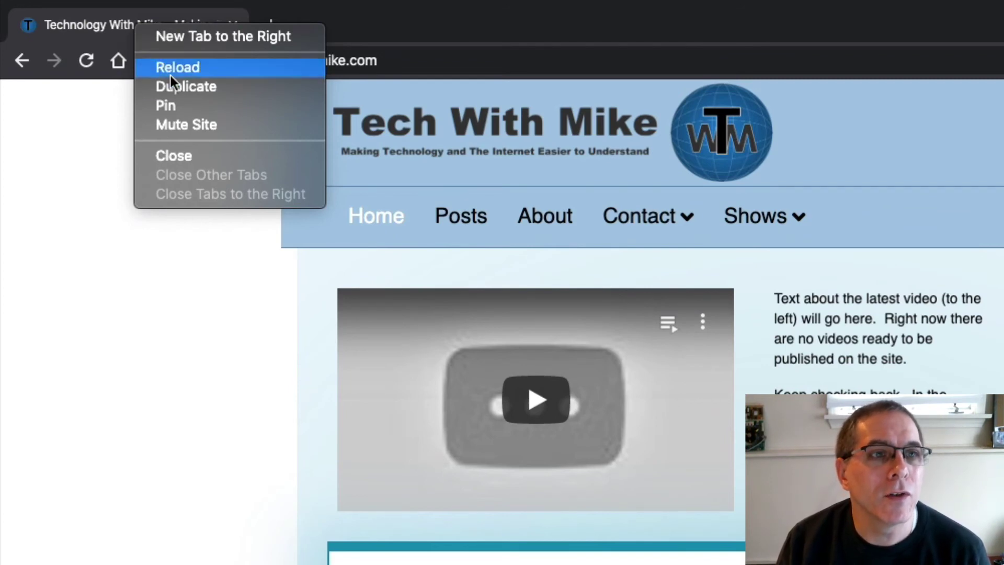
click(206, 90)
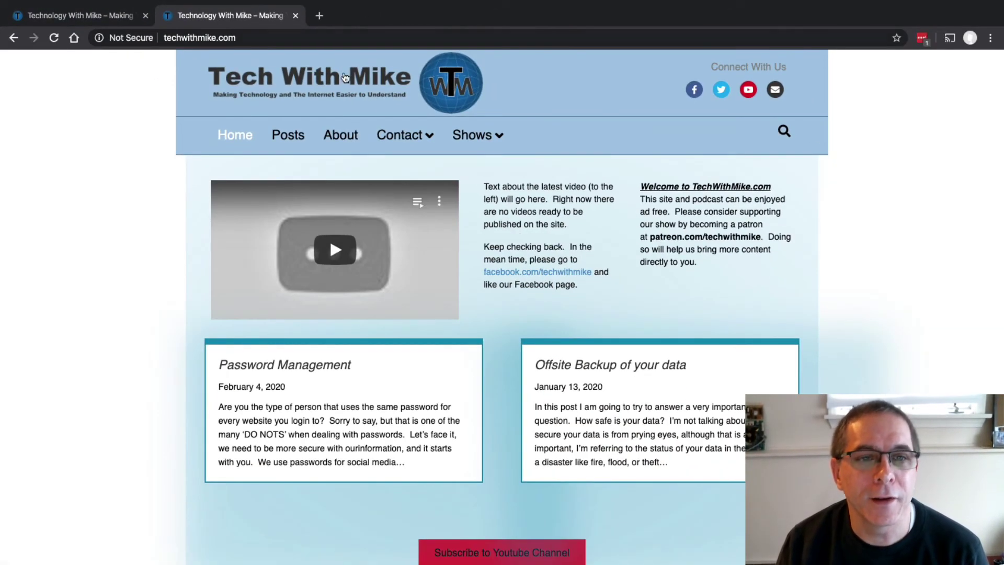
mouse_move(473, 135)
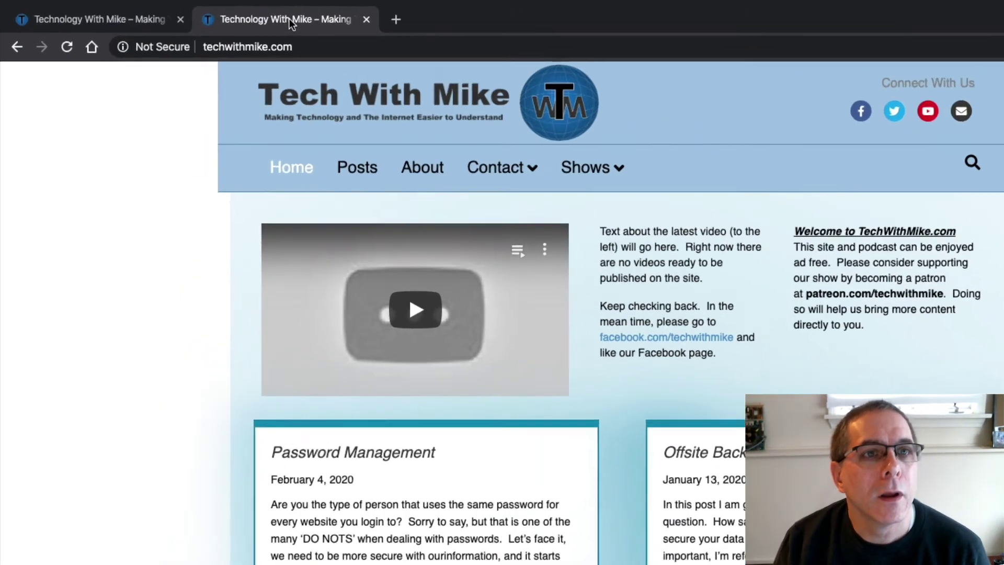
Open a new tab to the right of the duplicated Technology With Mike tab and close it
right_click(232, 15)
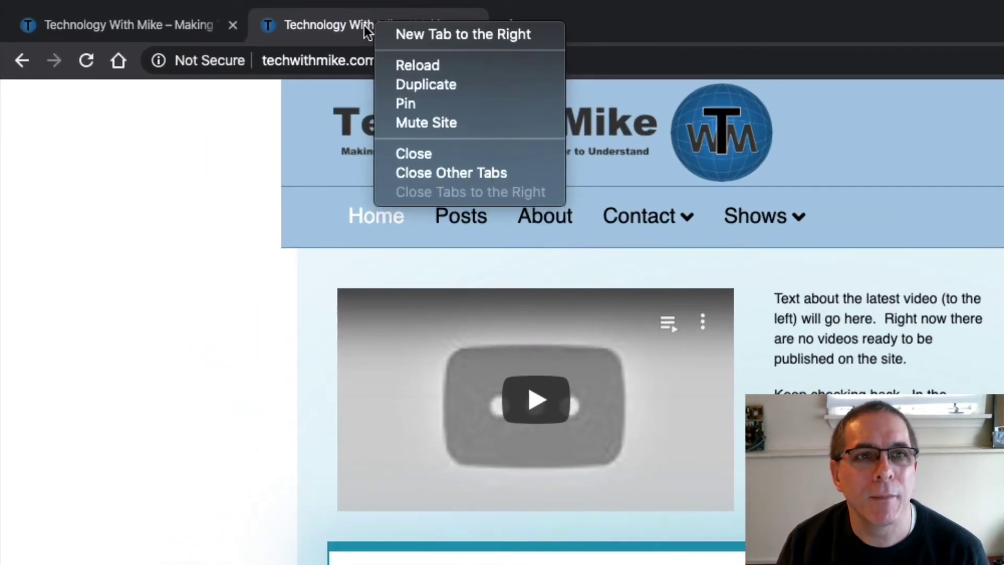
click(447, 35)
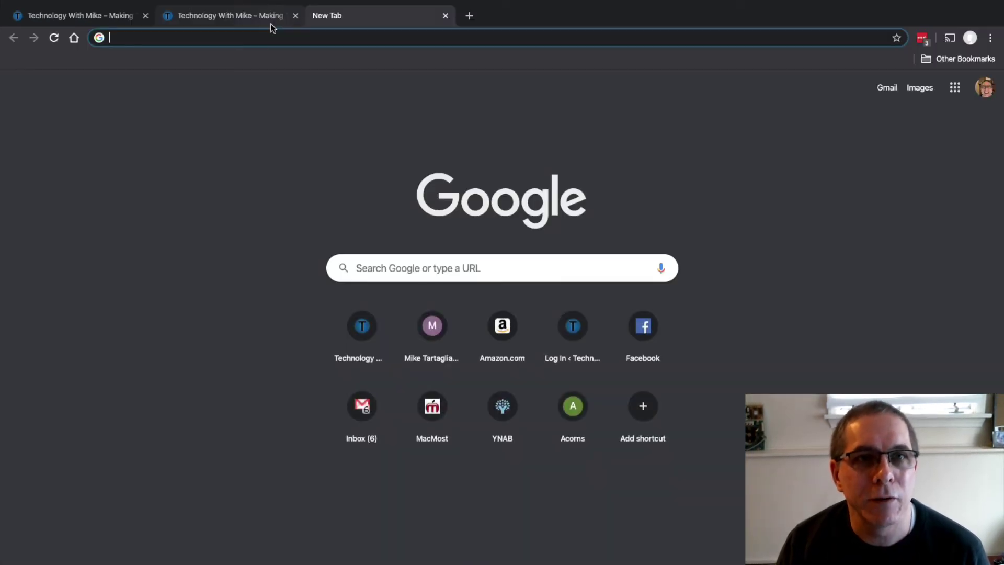
click(445, 16)
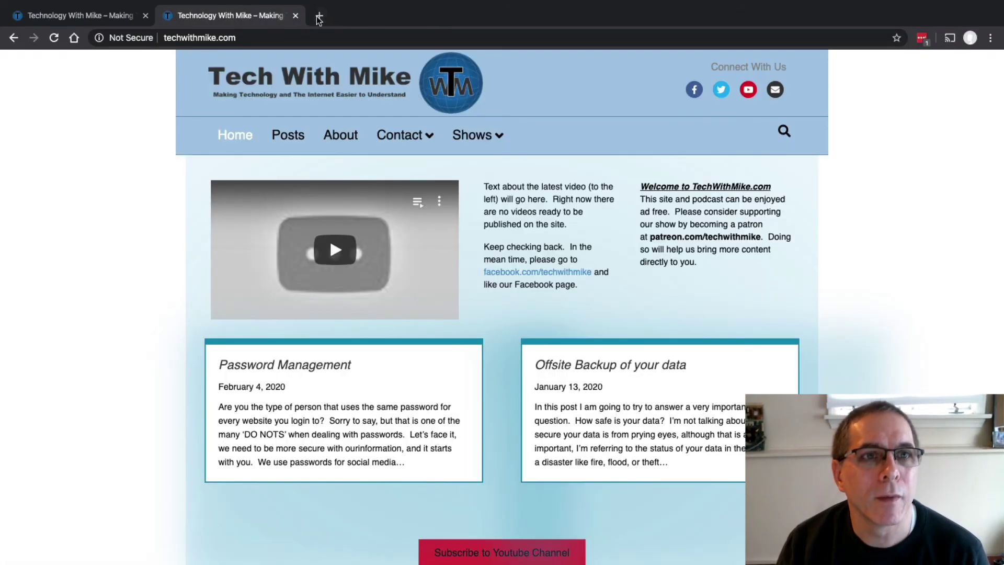
Mute the techwithmike.com site from the duplicated tab
right_click(247, 16)
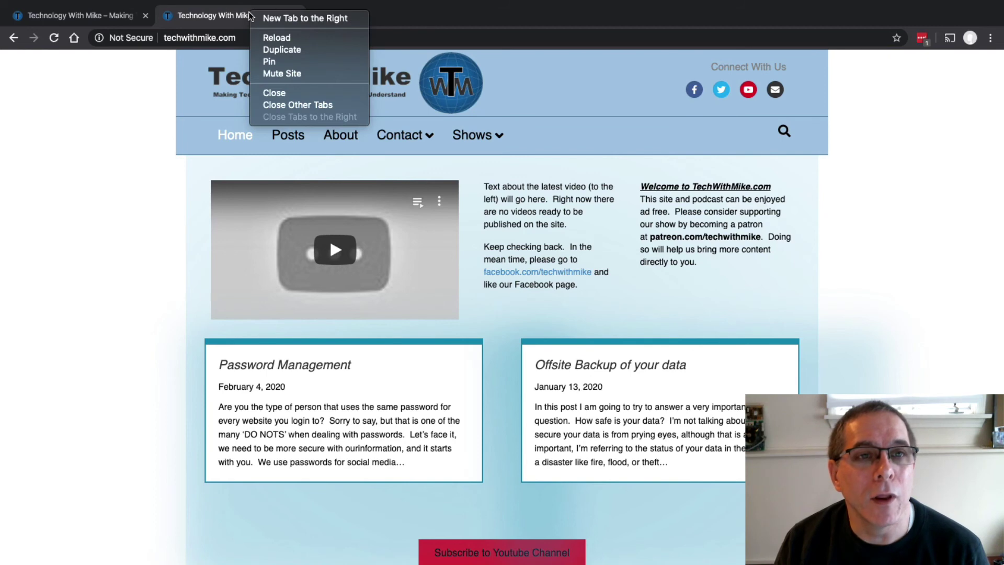
click(568, 14)
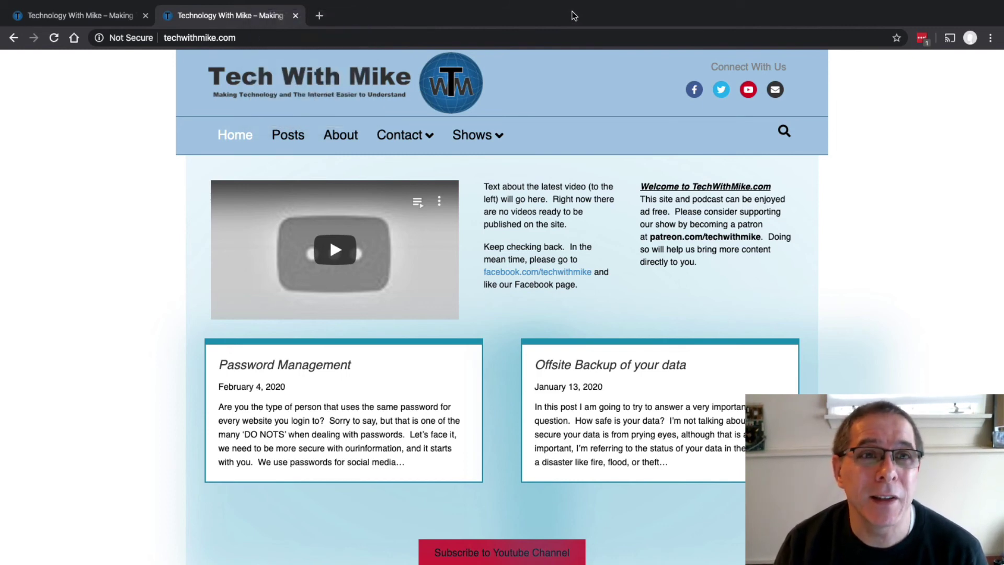
right_click(227, 14)
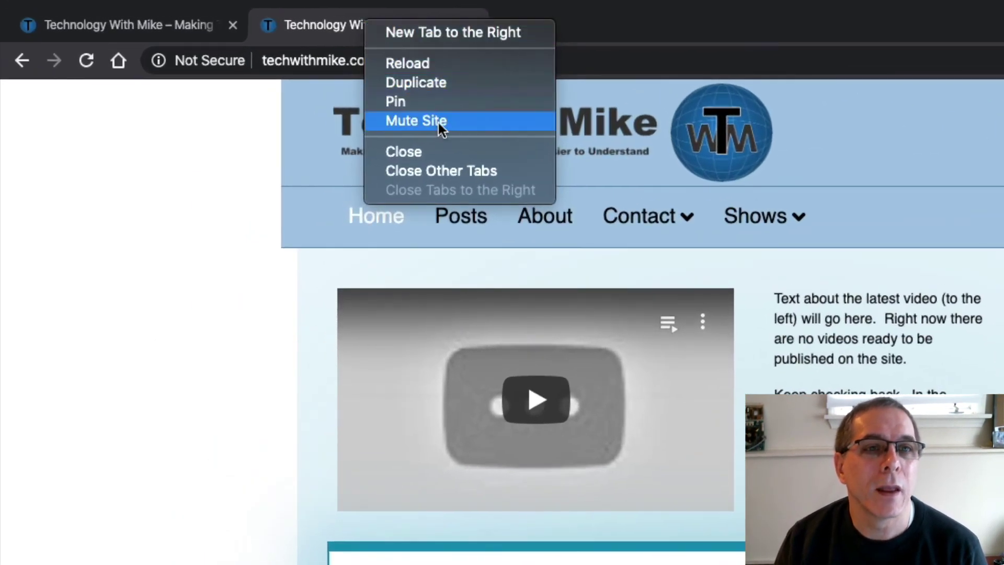
click(438, 122)
Check the site mute option on both the original and the duplicated Technology With Mike tabs
right_click(178, 21)
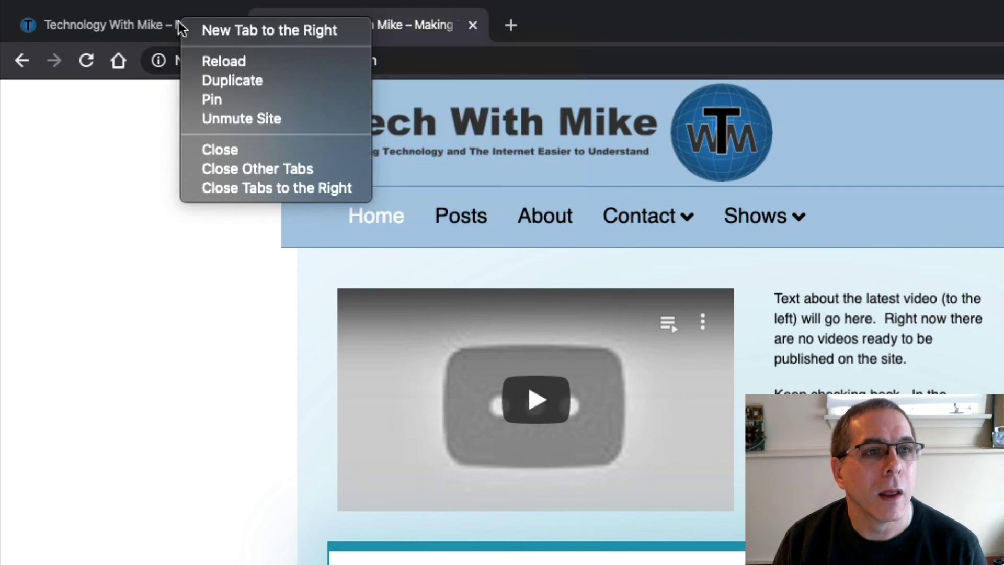
click(344, 24)
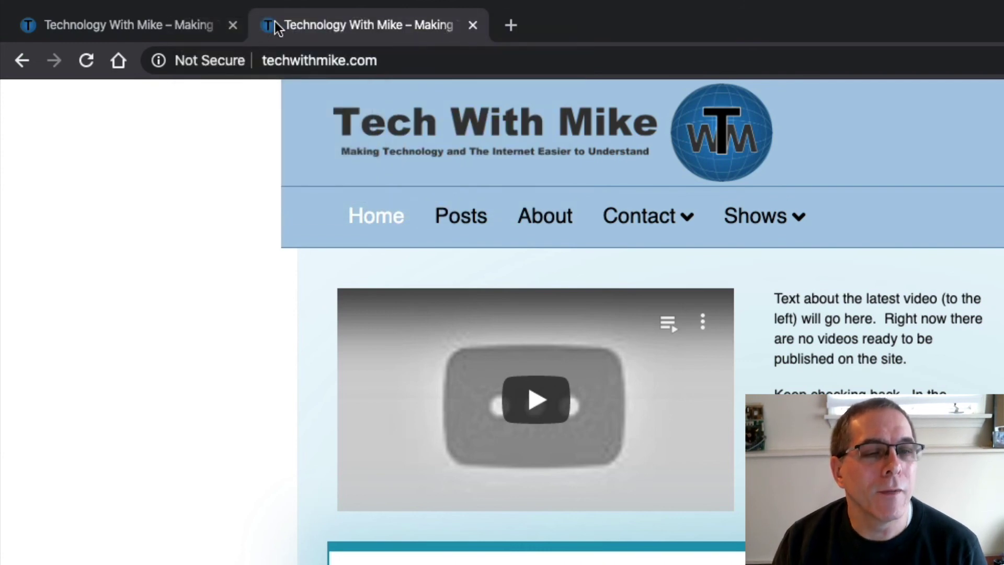
right_click(163, 21)
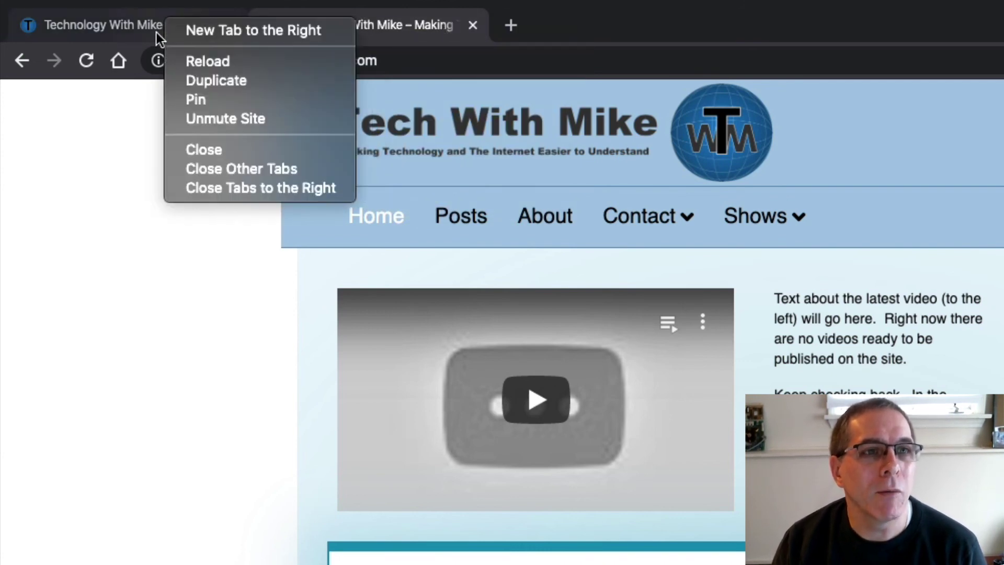
click(422, 24)
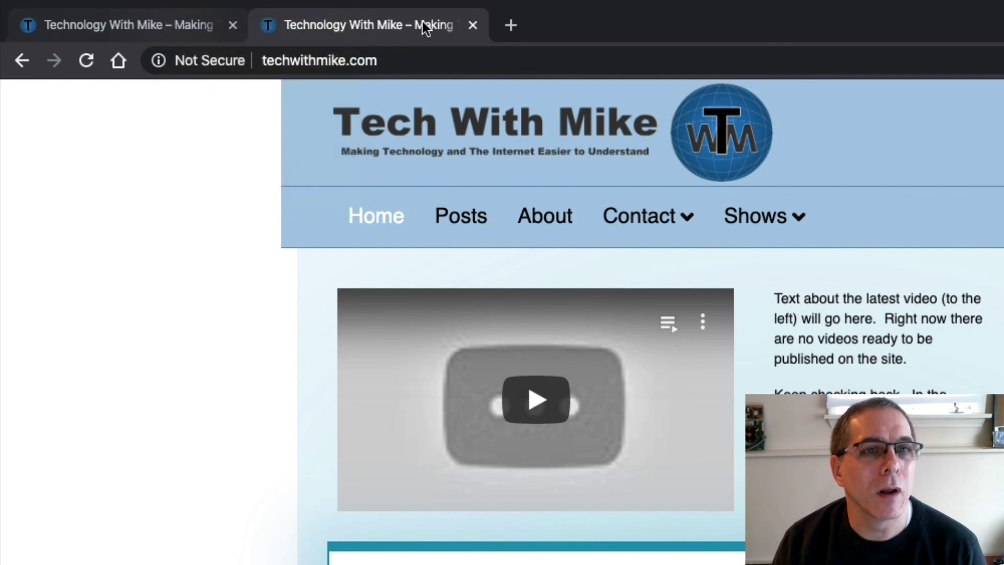
right_click(422, 23)
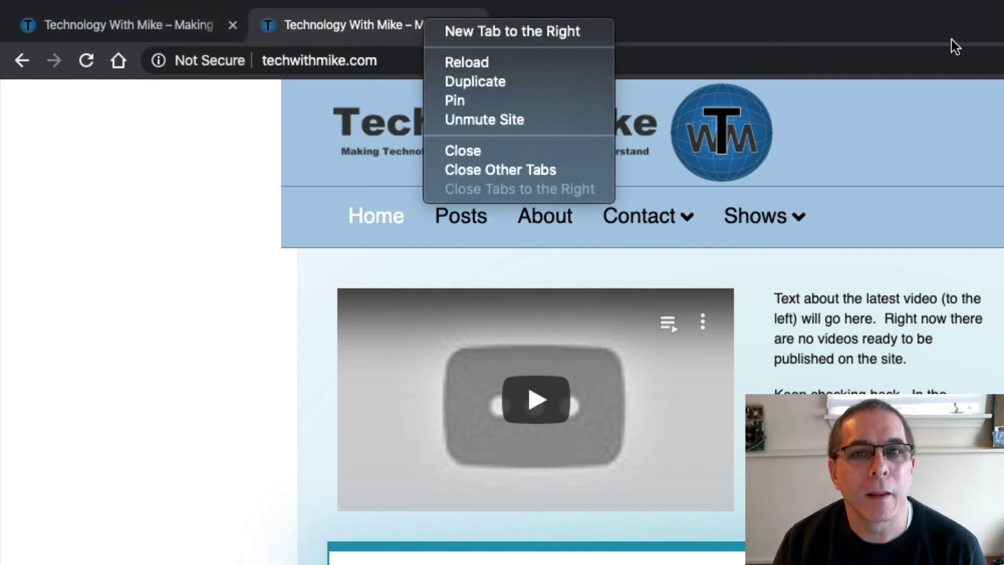
click(933, 59)
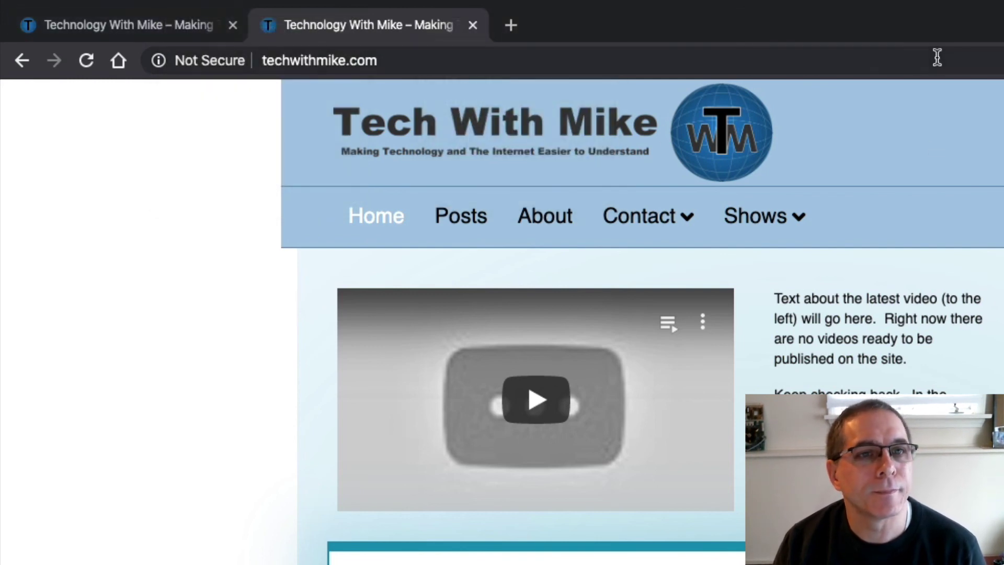
Unmute the techwithmike.com site from the duplicated tab
right_click(367, 23)
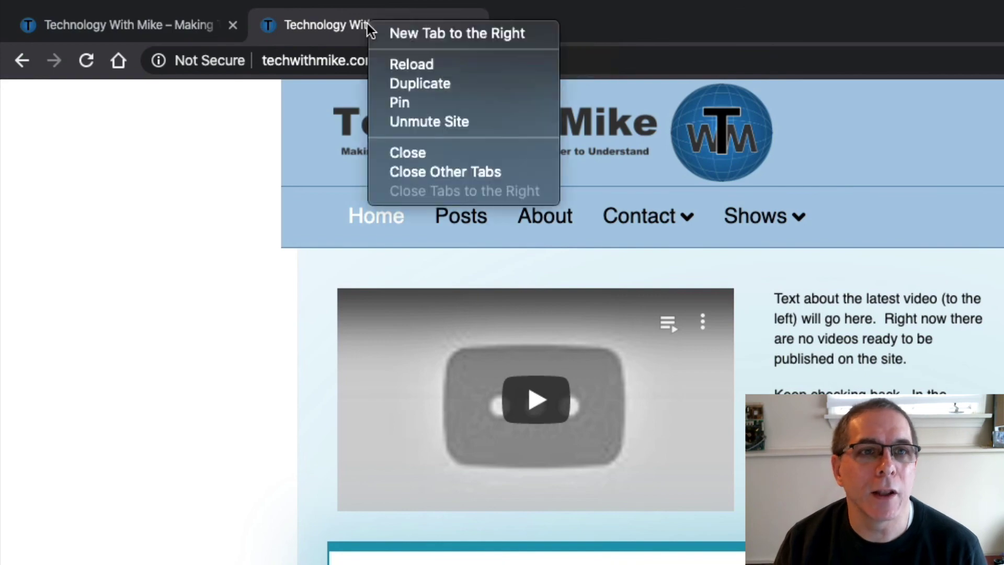
click(447, 123)
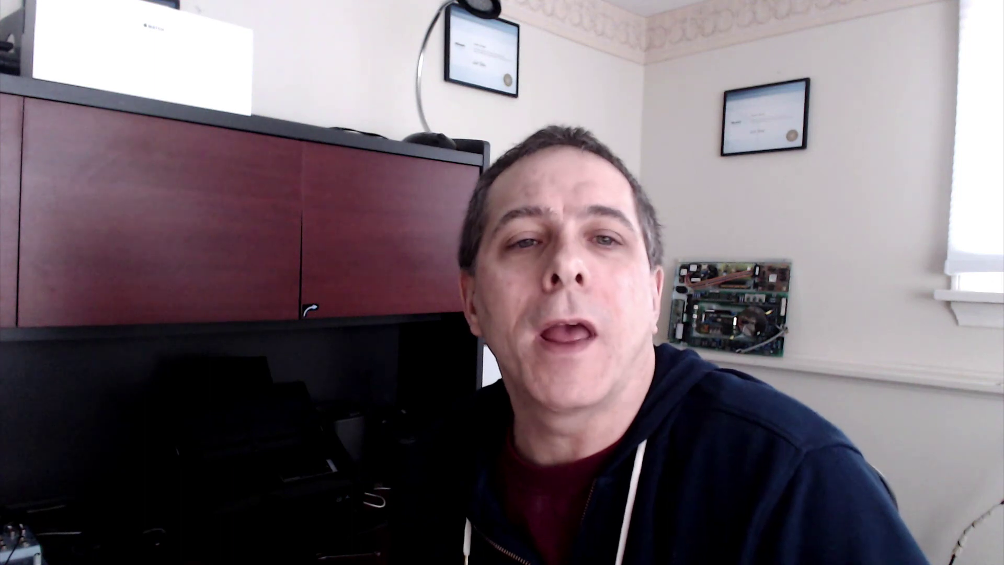